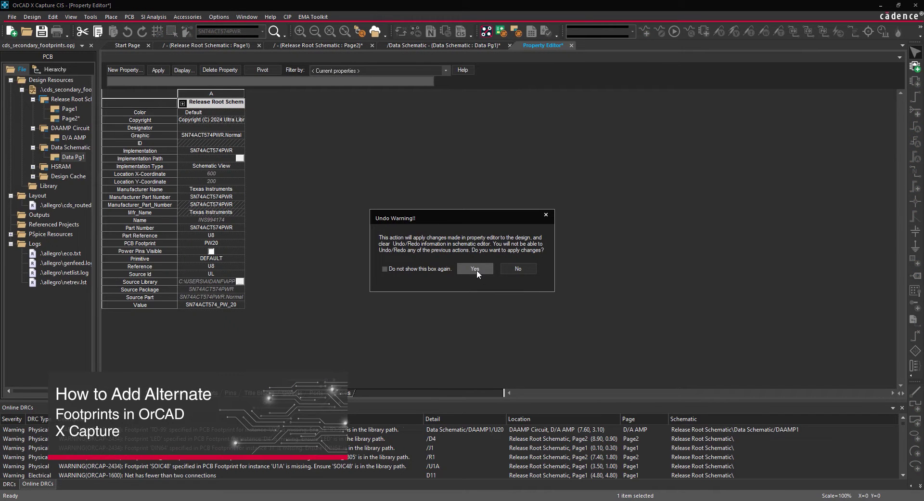
Create a new property named ALT_SYMBOLS with the value PW20-M;PW20-L.
click(476, 269)
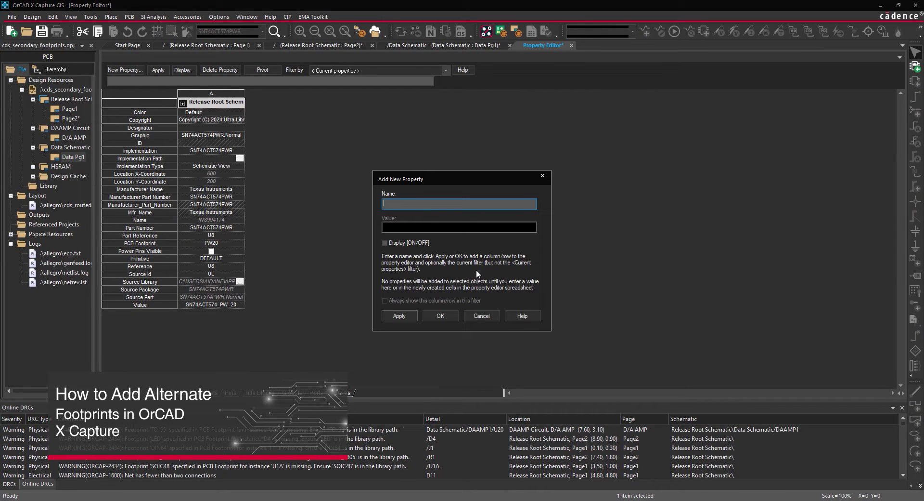
text(ALT_SYMBOLS)
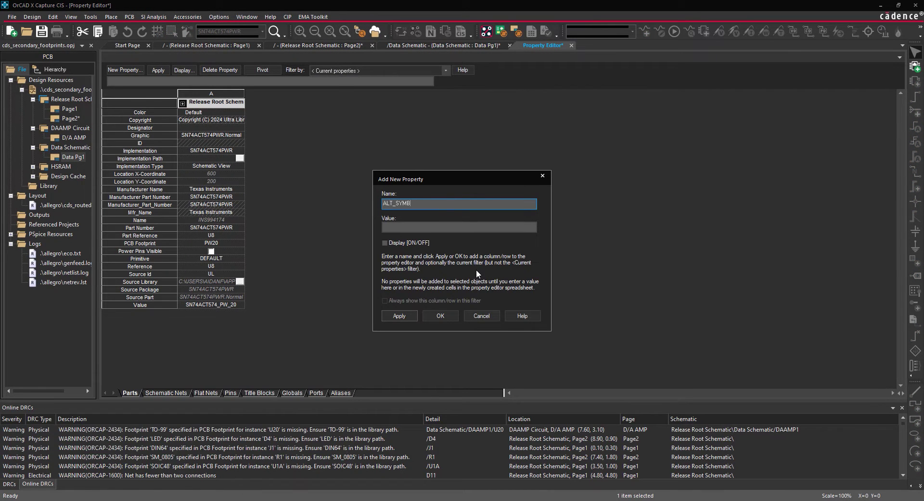
key(Tab)
text(PW20-M;PW20-L)
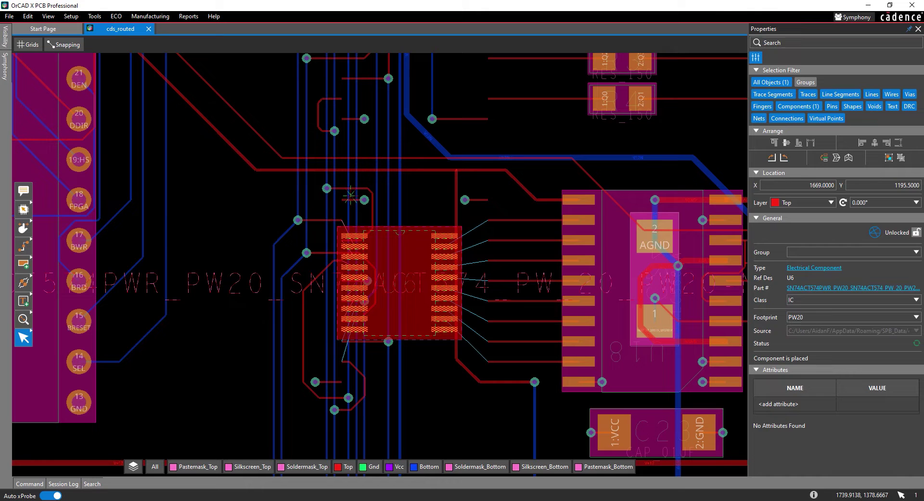
Switch U6's footprint to PW20-L, then to PW20-M, from the Footprint dropdown.
click(855, 321)
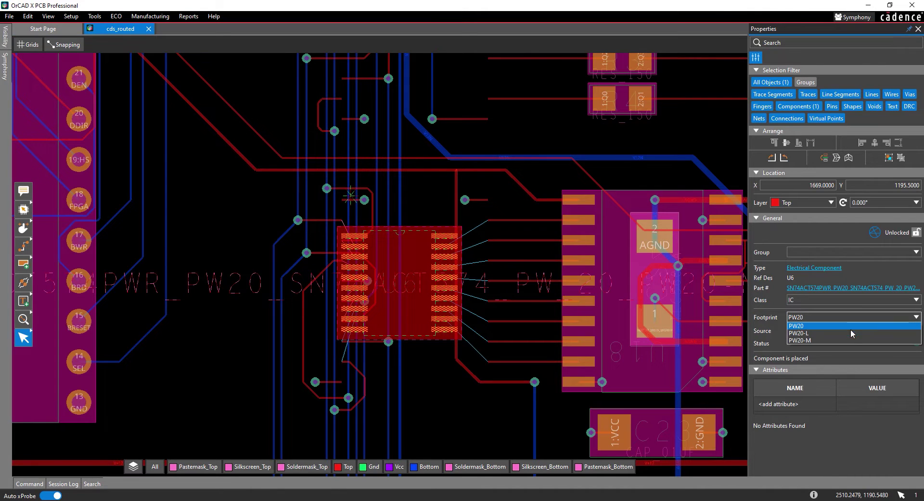
click(850, 332)
click(842, 321)
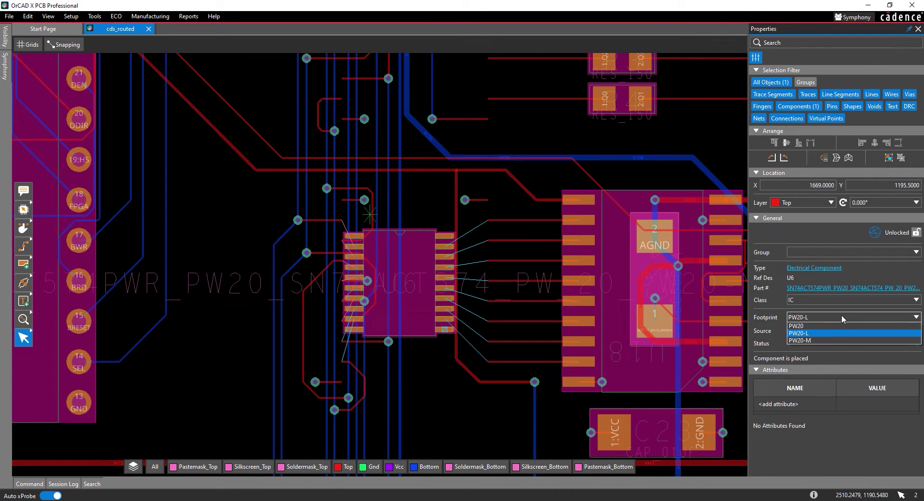
click(824, 342)
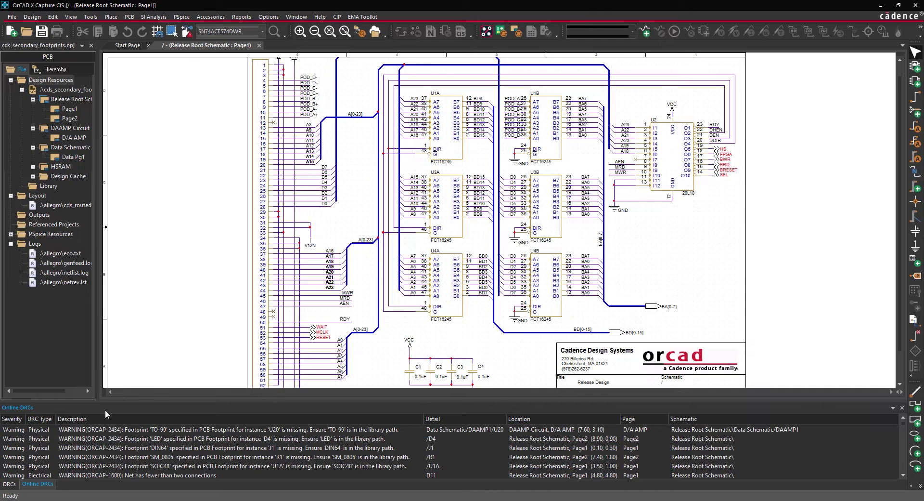
Open the Page2 schematic and launch Place > Part to browse component libraries.
double_click(68, 118)
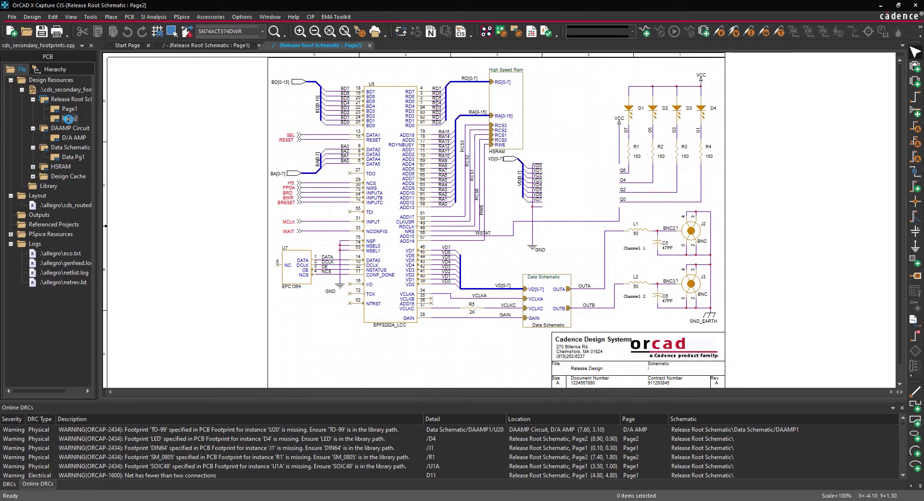
click(110, 17)
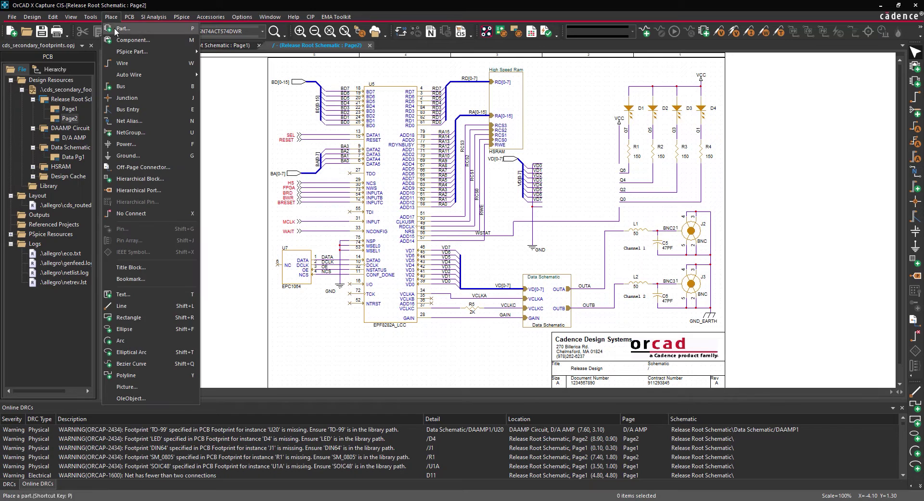
click(126, 40)
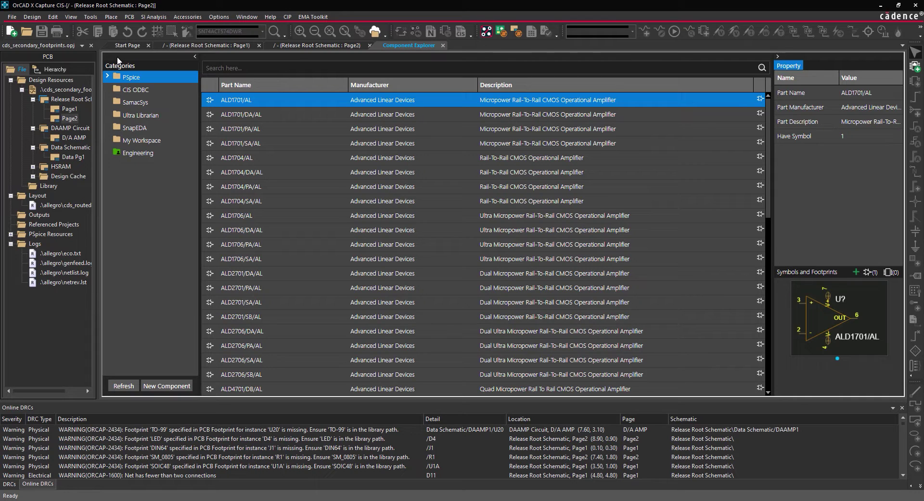
Search Ultra Librarian for 74ACT574 and preview the SN74ACT574PWR footprint variants.
click(143, 116)
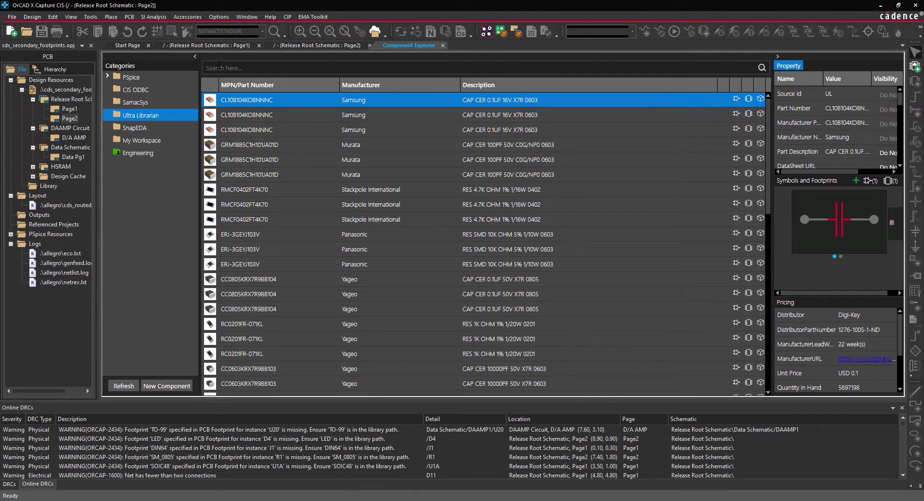
click(219, 66)
text(74ACT574)
key(Return)
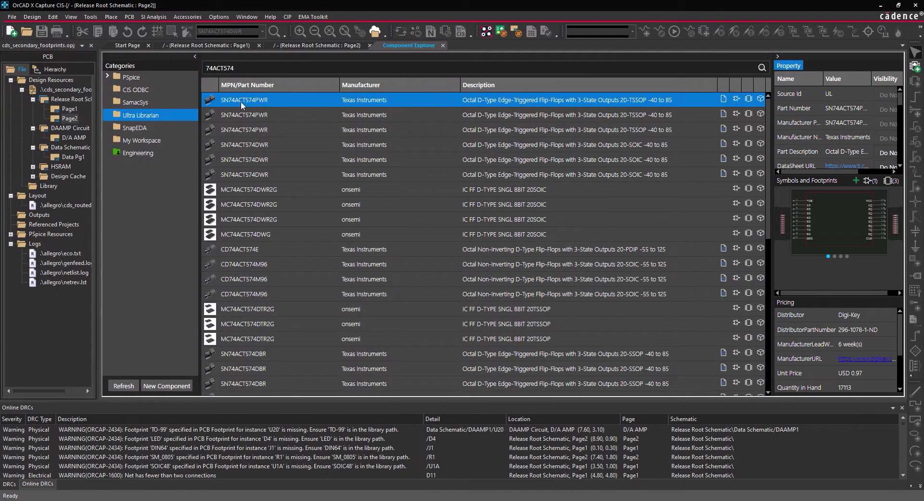
click(891, 234)
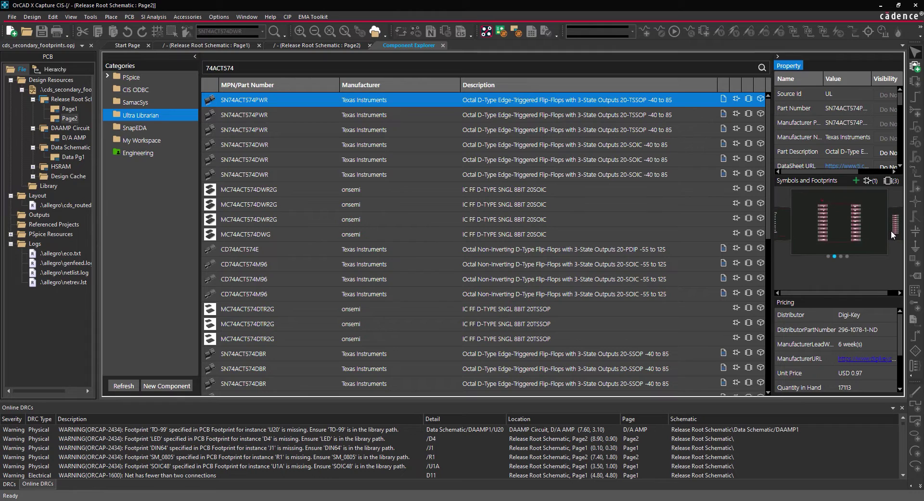
click(891, 234)
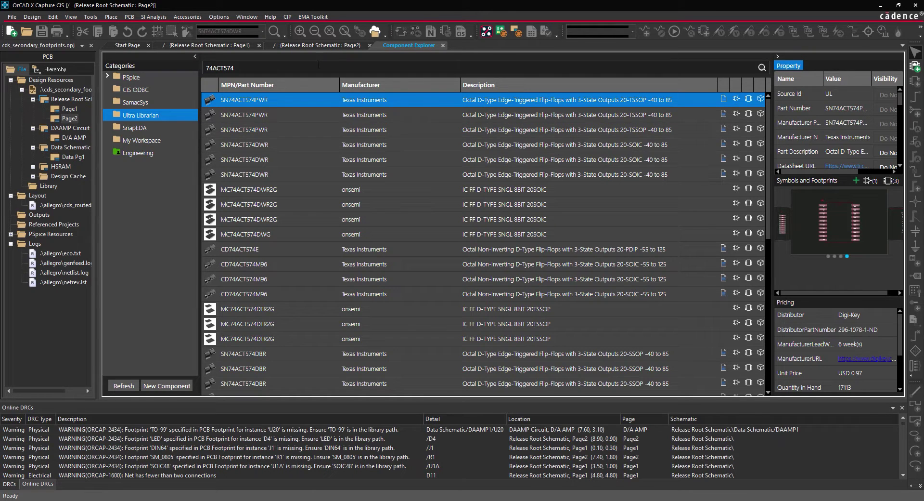
Place a single SN74ACT574PWR on Page2 as U6, then end placement mode.
drag(291, 104, 558, 154)
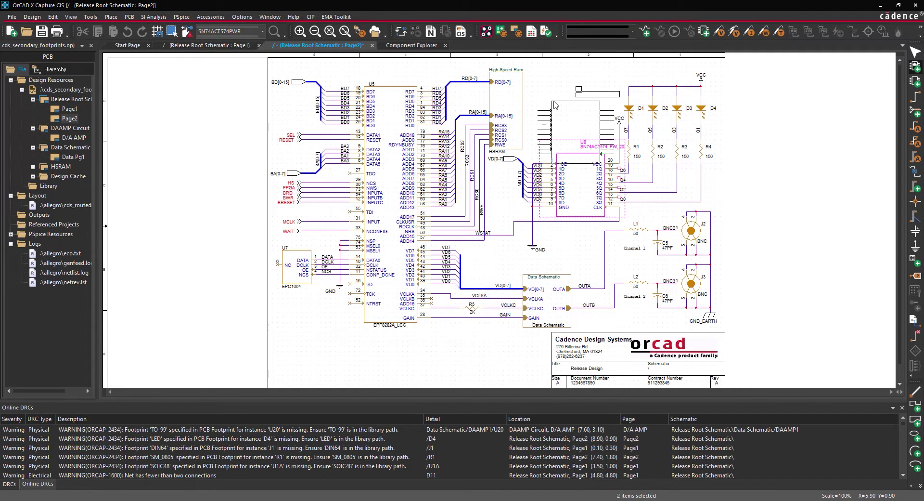
right_click(554, 104)
click(568, 108)
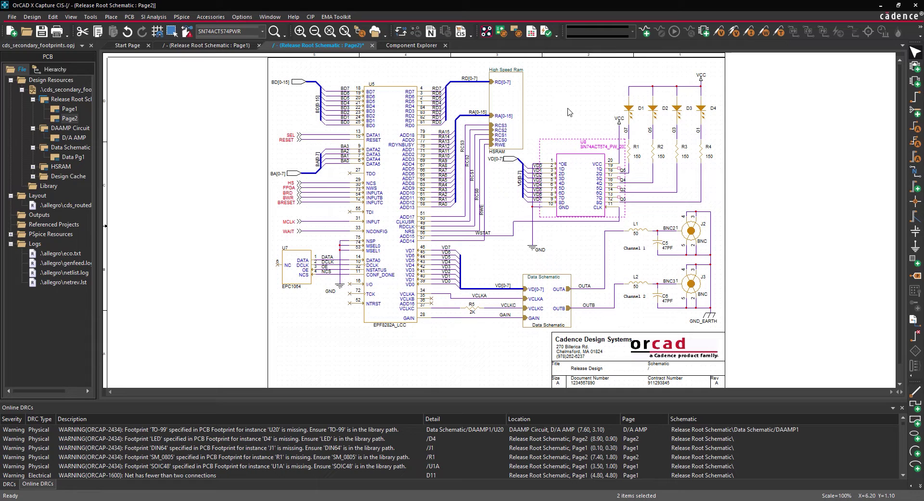
double_click(583, 141)
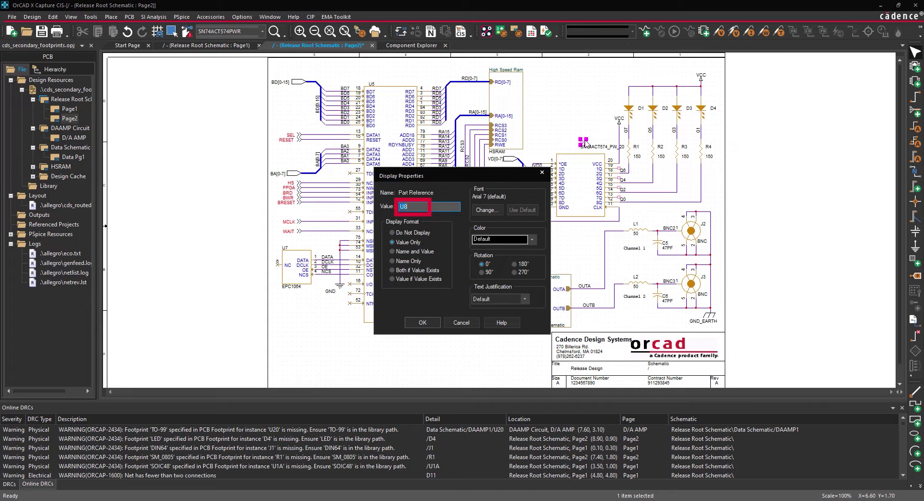
click(424, 322)
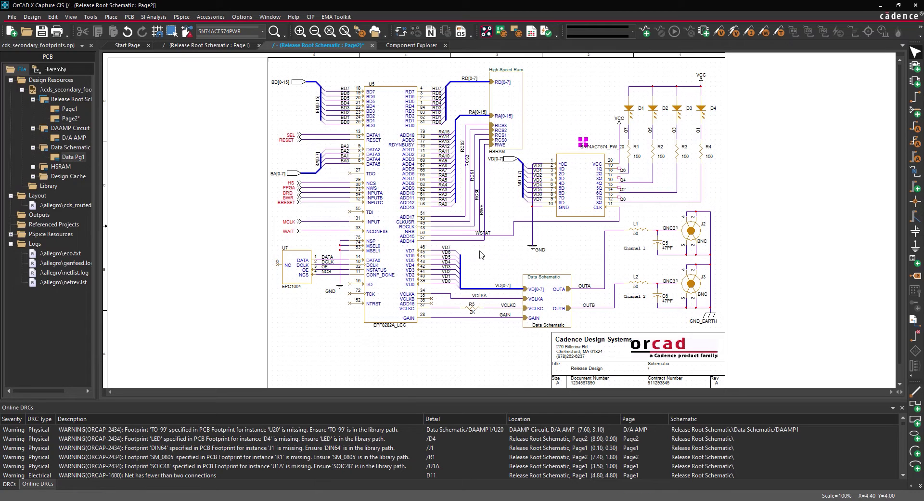
Paste two copies of the part on Data Pg1, at DAAMP1's inputs and the lower VD0-VD7 lines.
key(ctrl+c)
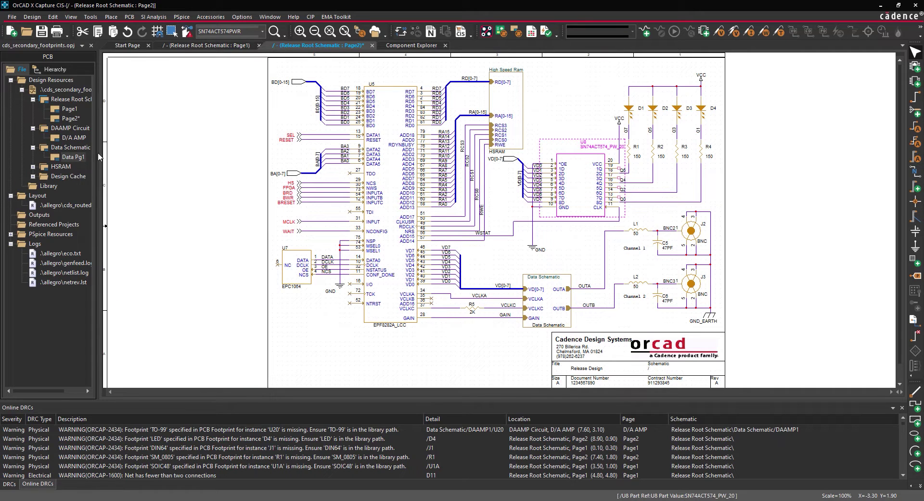
double_click(77, 157)
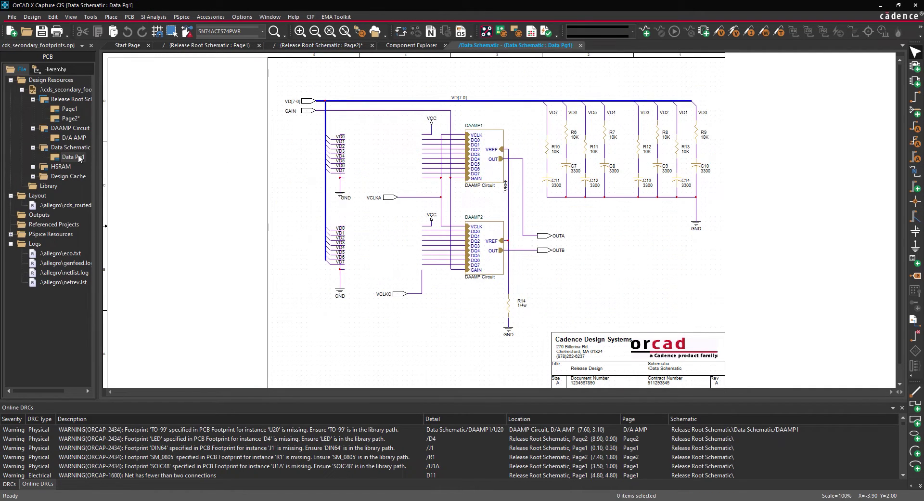
key(ctrl+v)
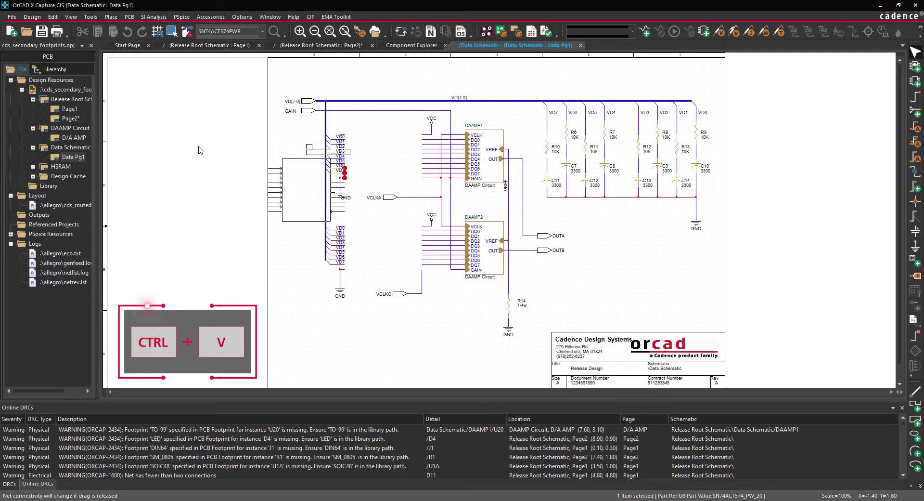
drag(266, 145, 344, 112)
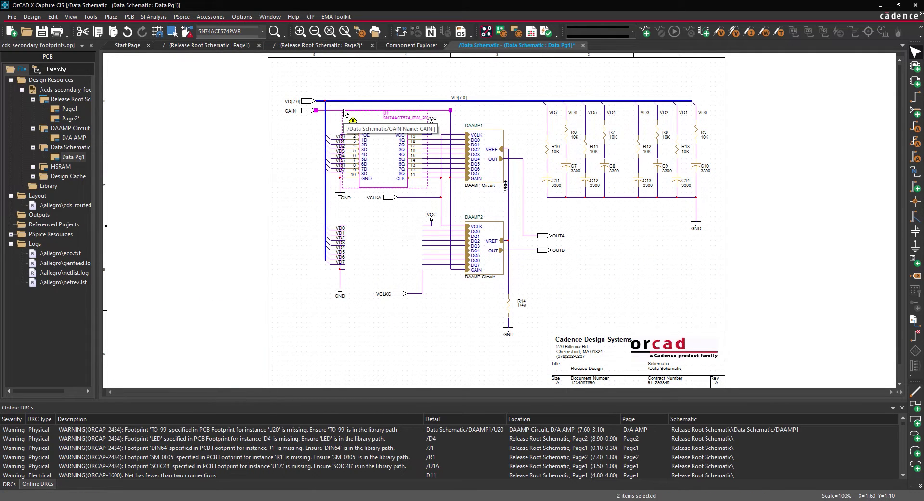
key(ctrl+v)
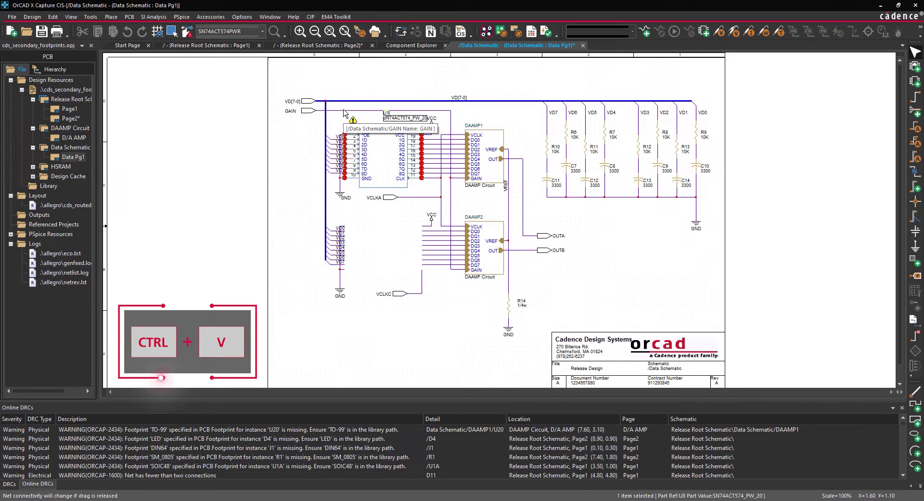
drag(344, 112, 348, 206)
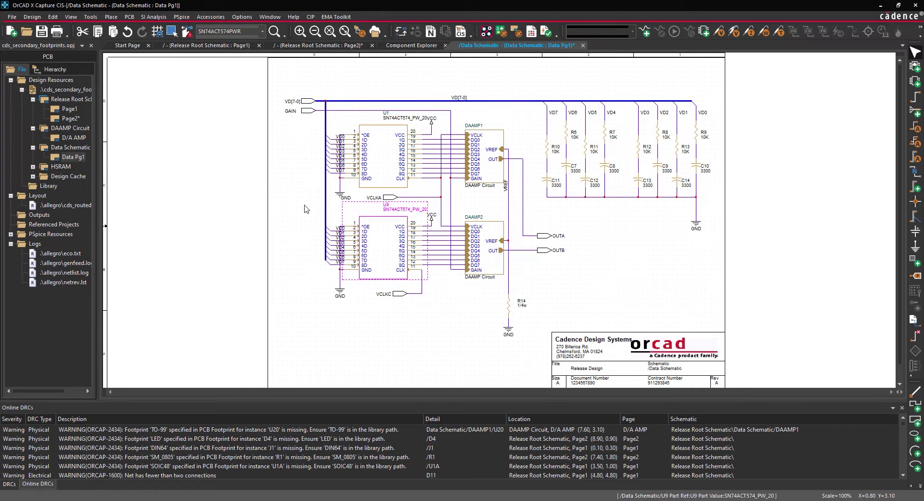
Rename the U1 part's reference designator to U6.
double_click(386, 113)
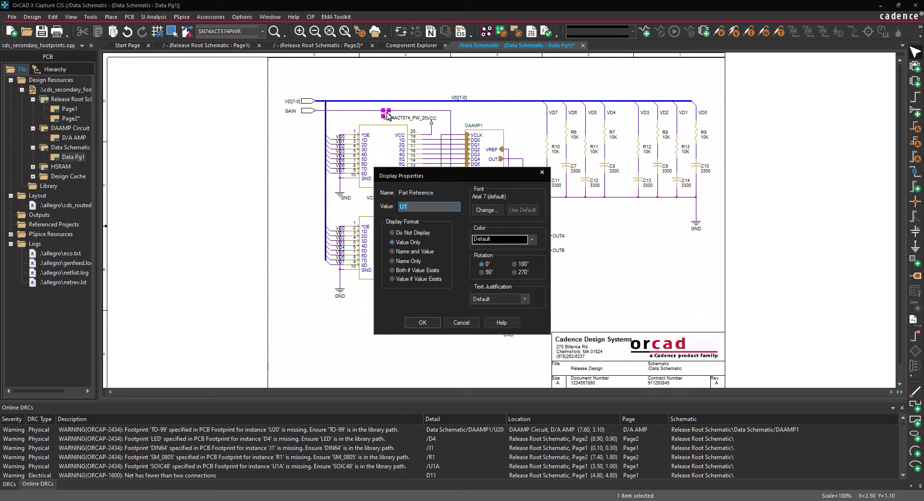
text(U6)
click(422, 322)
Check U9's reference display settings without changes and close the Component Explorer.
double_click(386, 206)
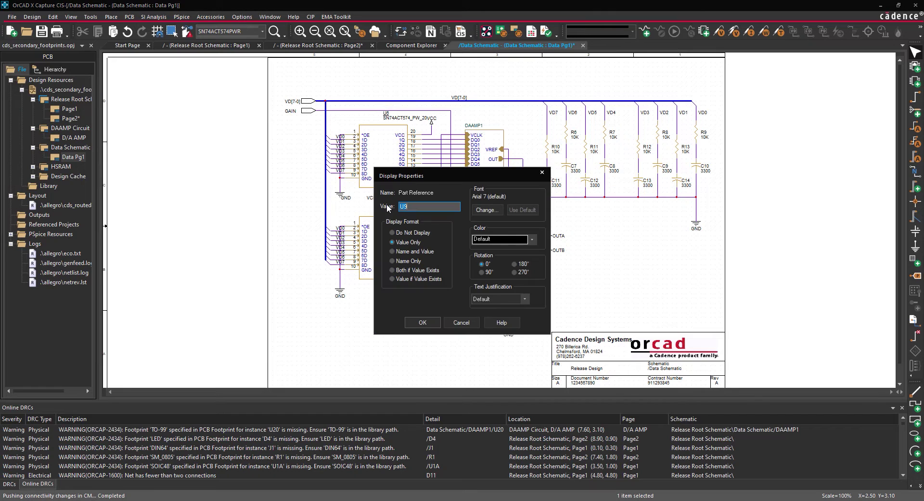
key(Return)
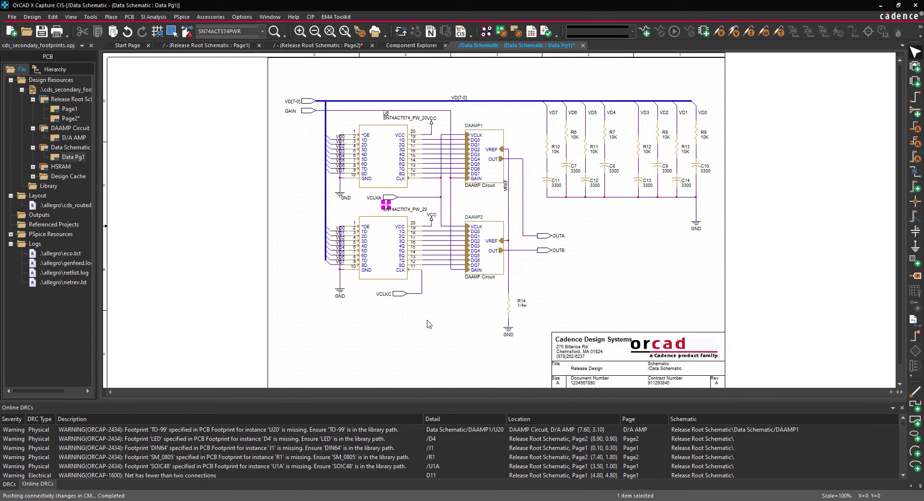
click(445, 45)
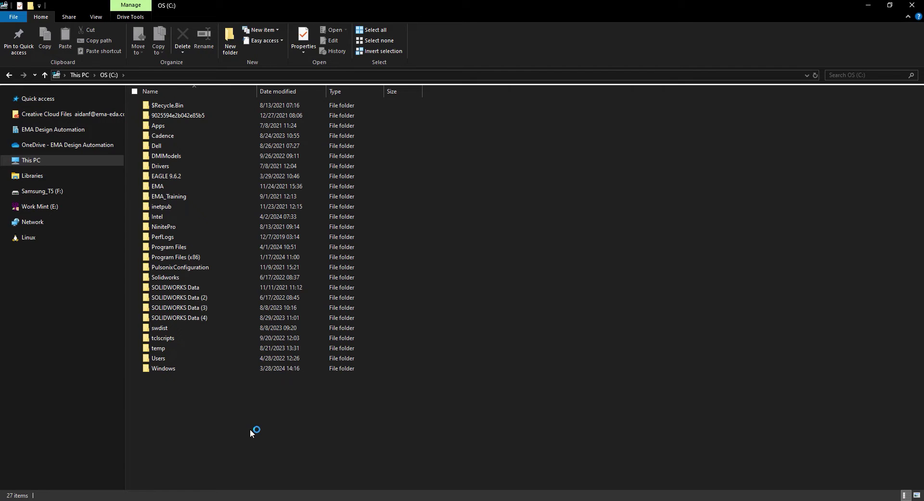
Navigate from %home% through cdssetup\OrCAD_Capture\23.1.0\downloaded_parts into the allegropcb folder.
click(138, 71)
text(%home%)
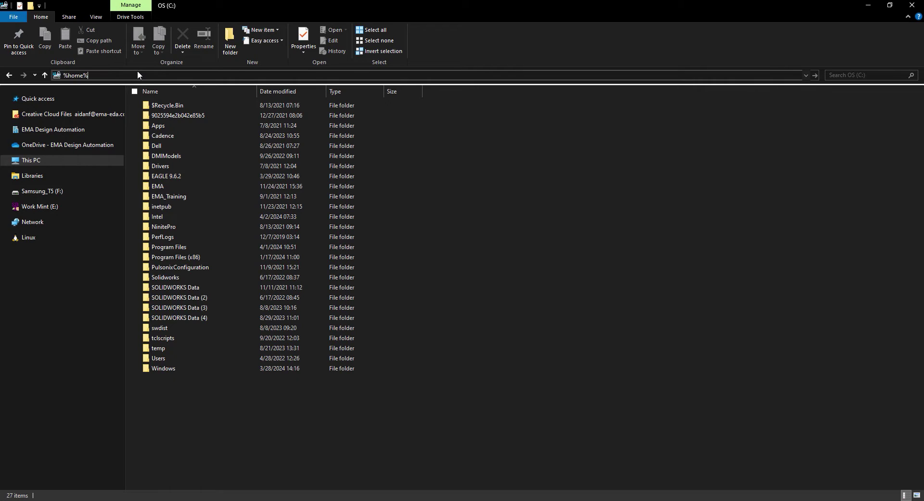
key(Return)
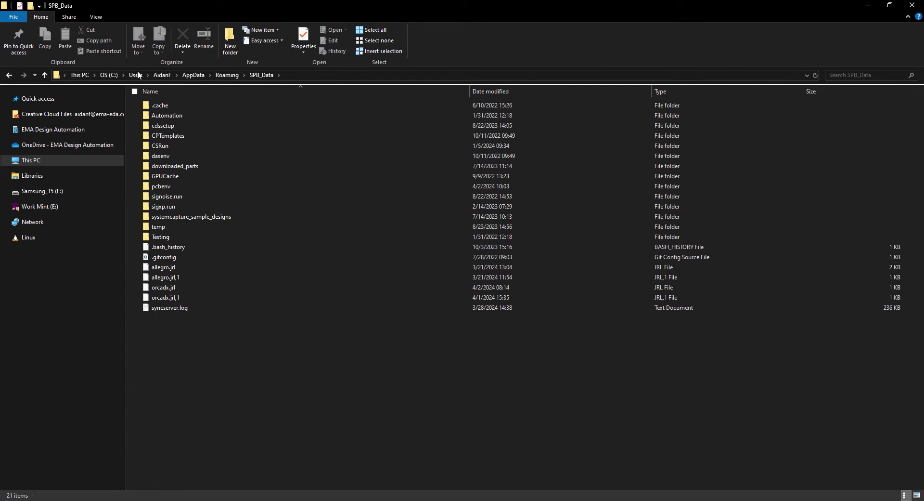
double_click(162, 125)
double_click(162, 125)
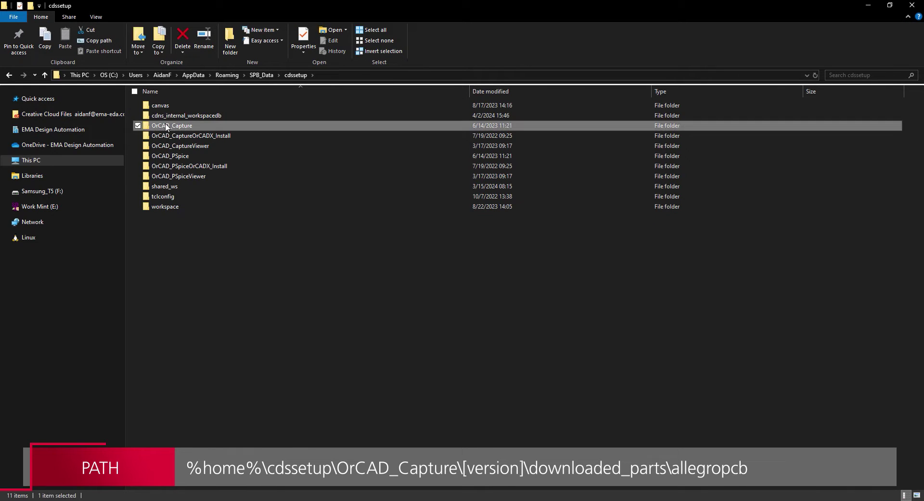
double_click(166, 134)
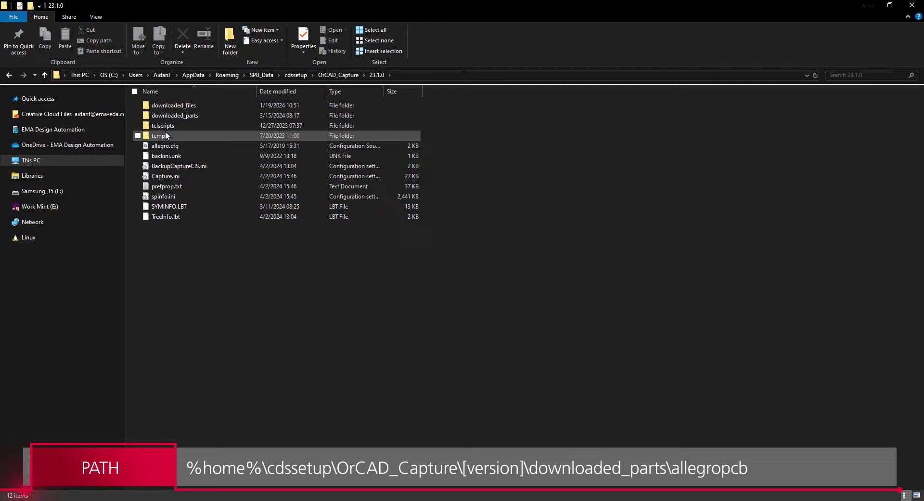
click(169, 115)
double_click(170, 115)
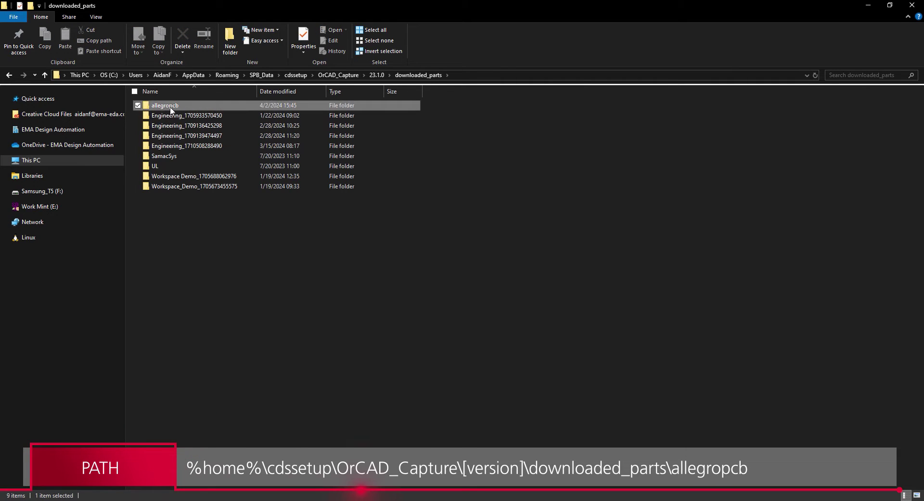
double_click(170, 105)
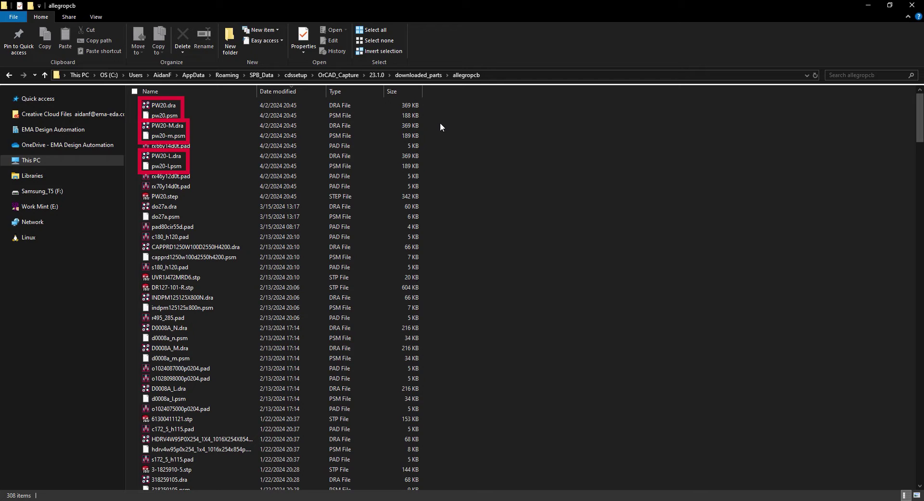
Return to Capture and open part U8's properties for editing with Ctrl+E.
click(912, 5)
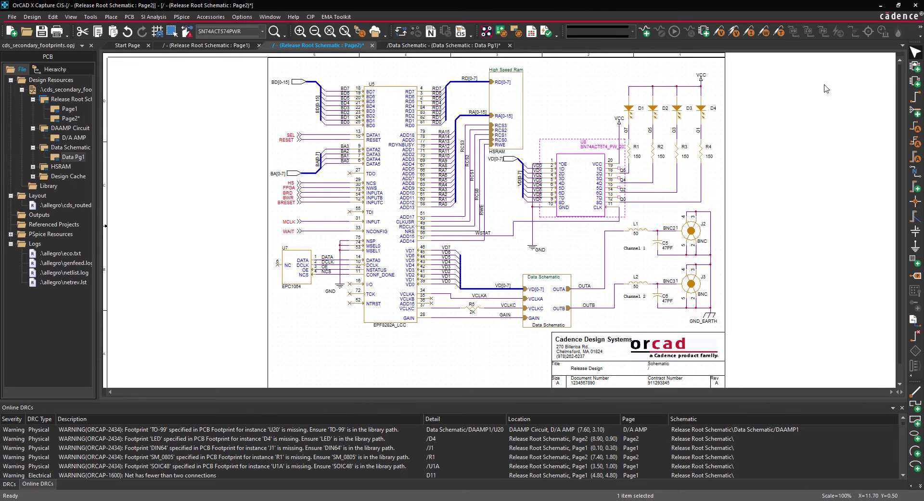
right_click(564, 169)
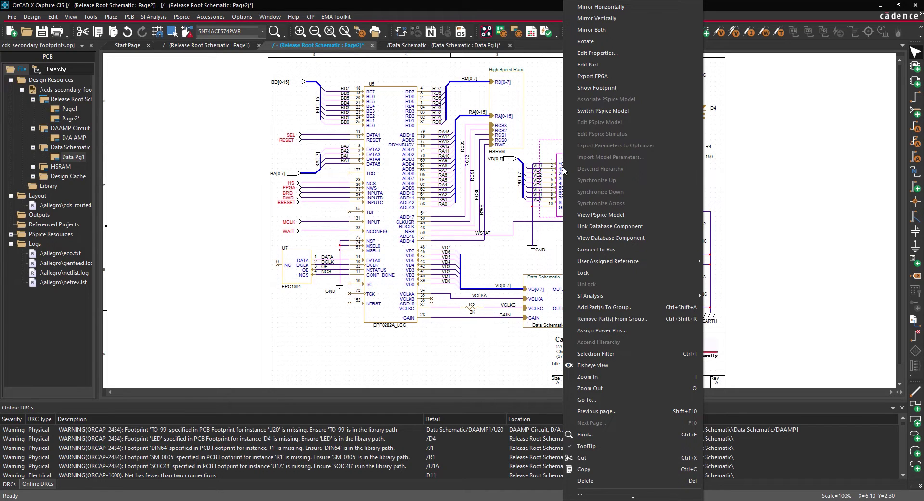
key(ctrl+e)
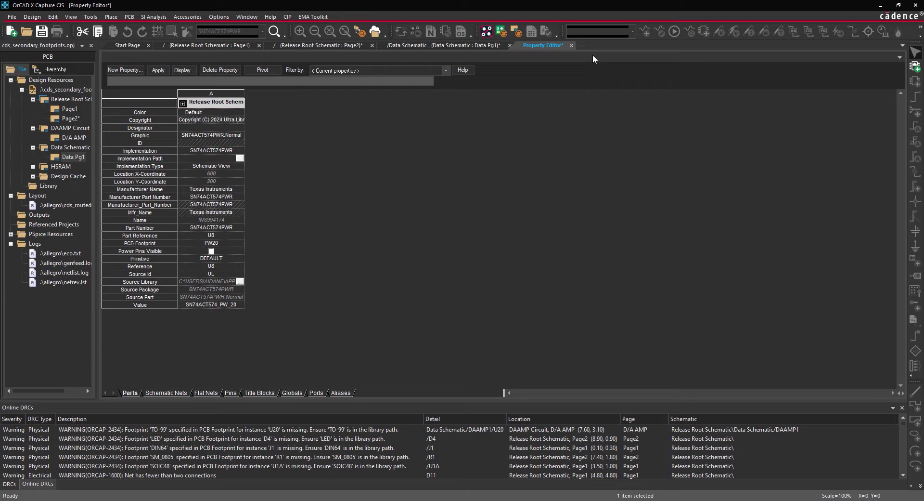
Add ALT_SYMBOLS with value PW20-M;PW20-L to U8, accepting both warnings.
click(124, 72)
click(476, 269)
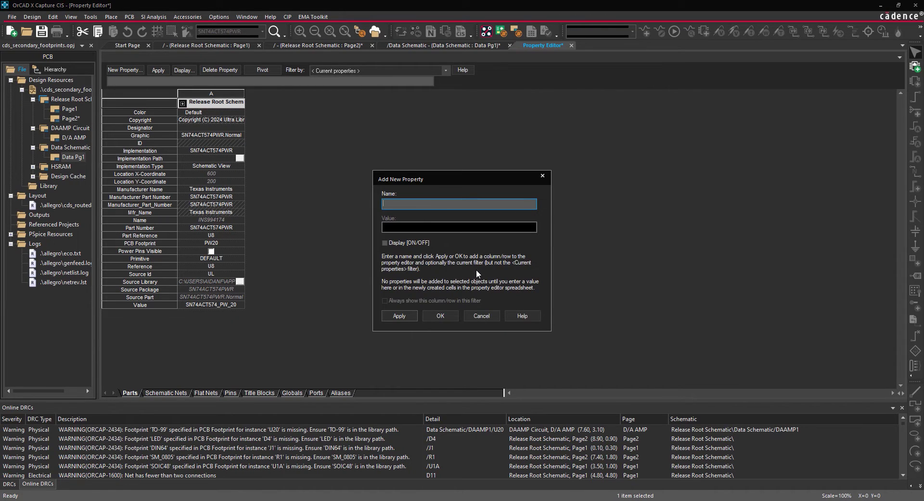
text(ALT_SYMBOLS)
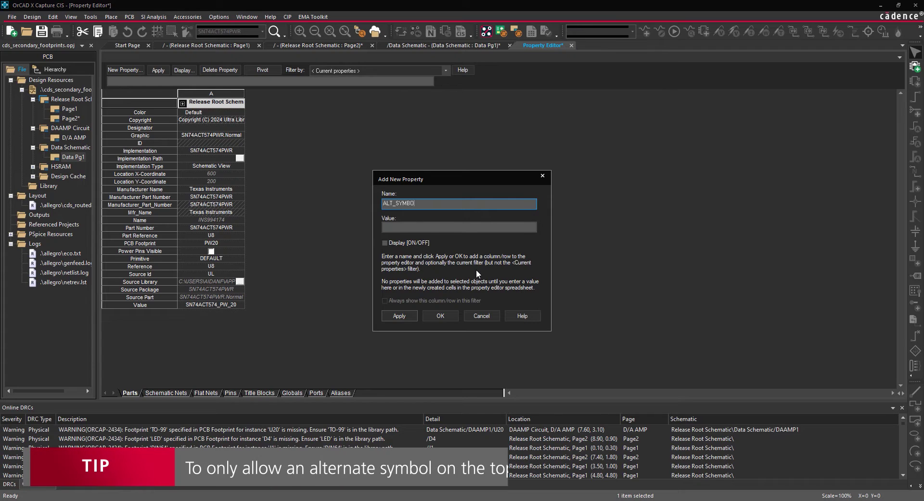
key(Tab)
text(PW20-M;PW20-L)
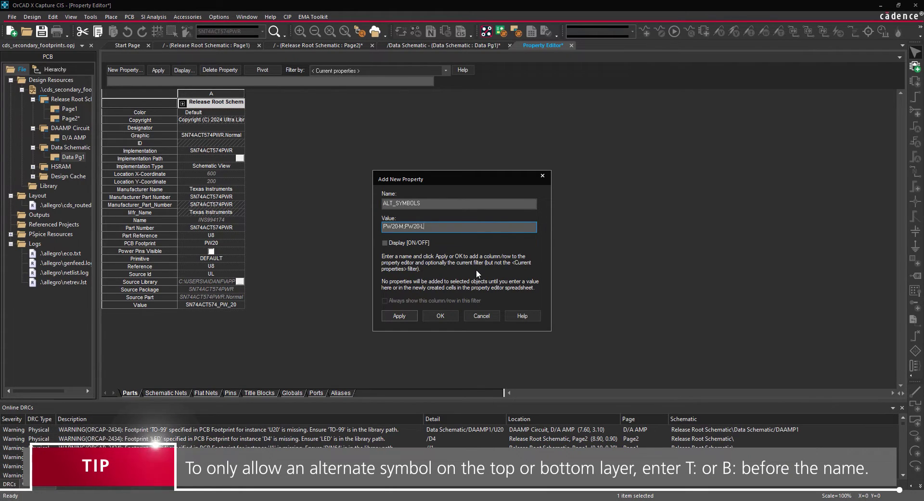
click(430, 313)
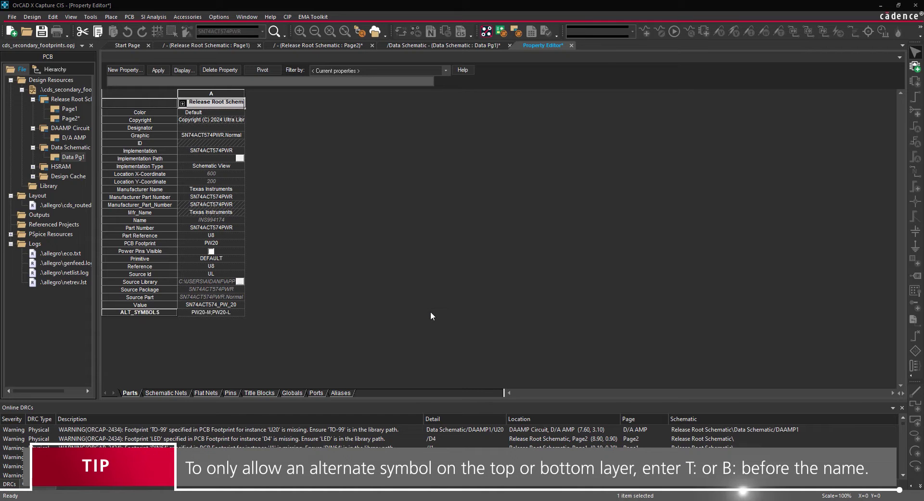
click(470, 268)
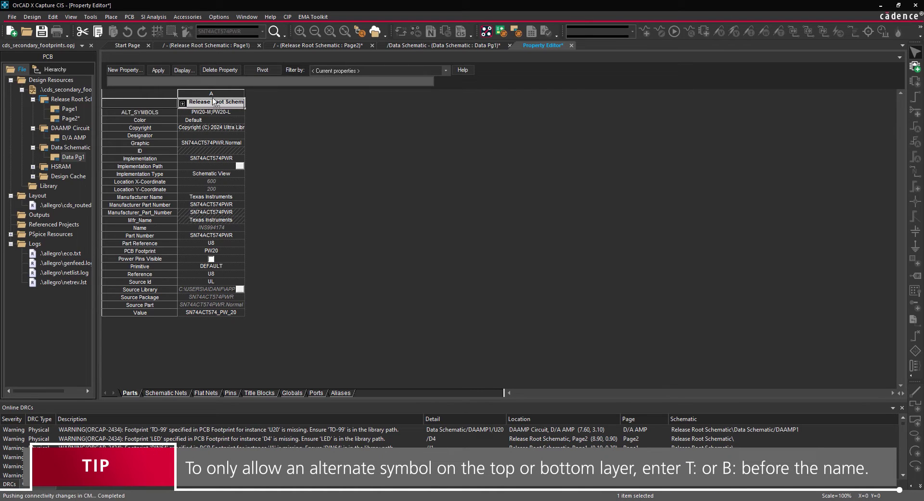
On the Data Schematic, select U6 and U9 and edit their properties together.
click(571, 45)
click(454, 46)
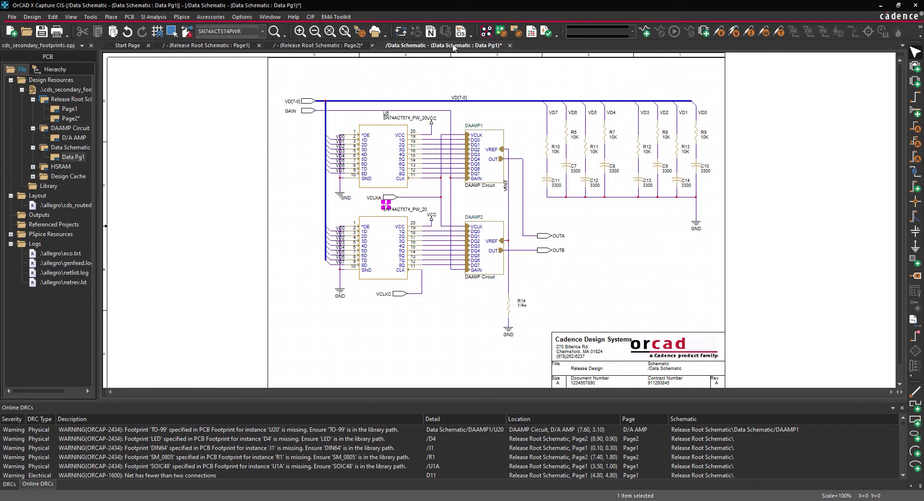
click(383, 147)
ctrl+click(384, 248)
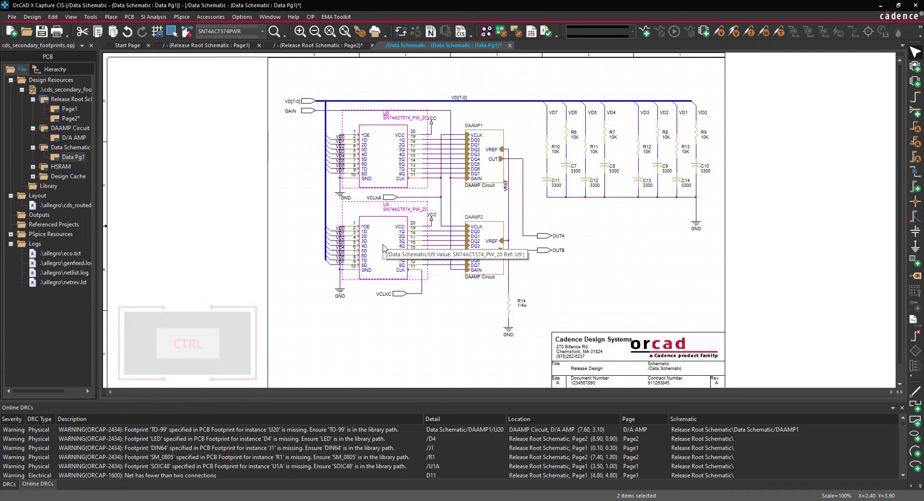
right_click(382, 244)
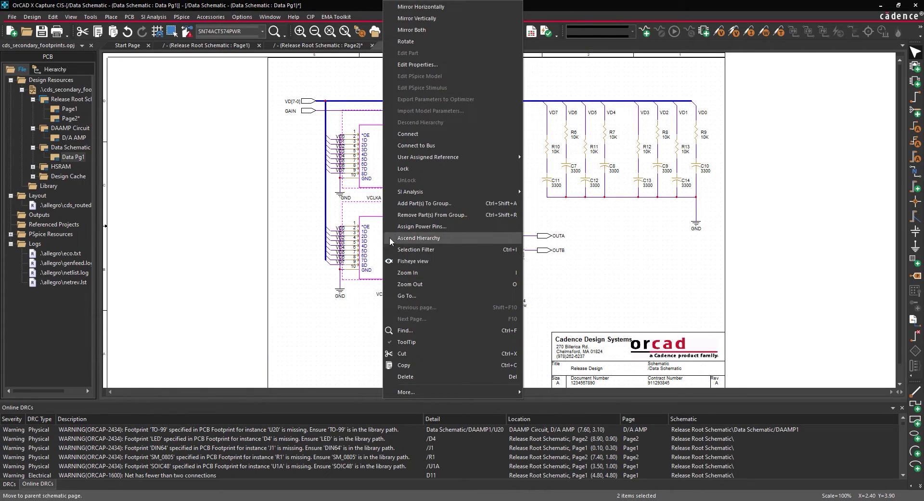
click(413, 65)
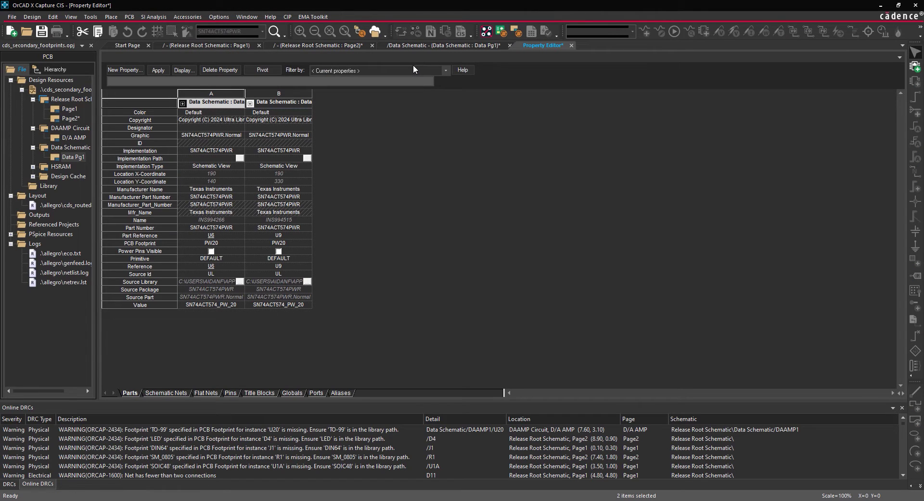
Add ALT_SYMBOLS = PW20-M;PW20-L to both parts and apply it to the design.
click(124, 70)
click(473, 271)
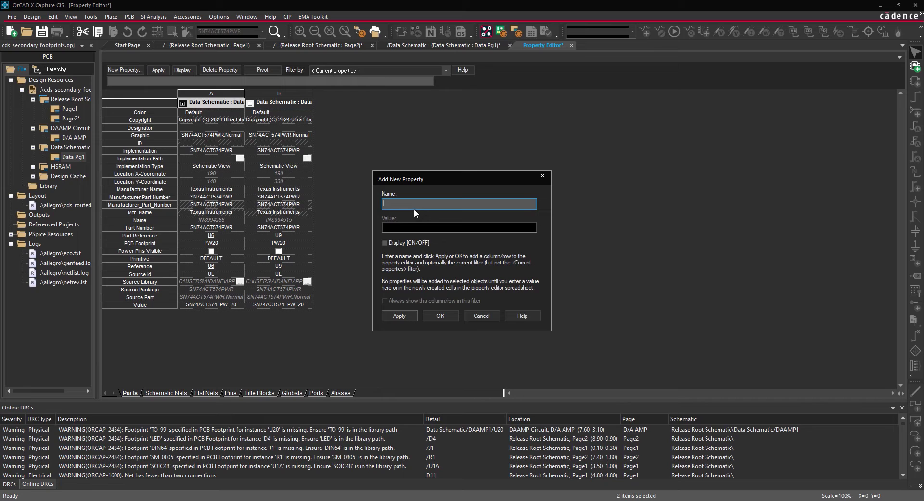
text(ALT_SYMBOLS)
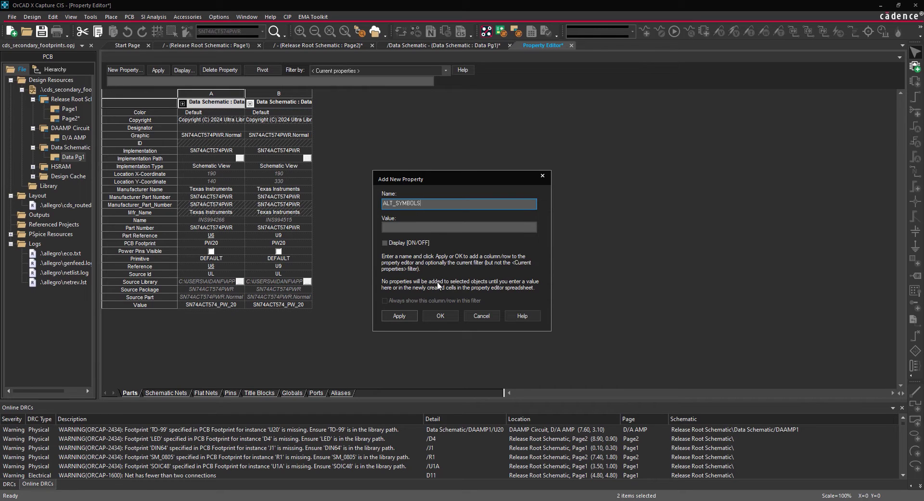
click(440, 315)
click(135, 112)
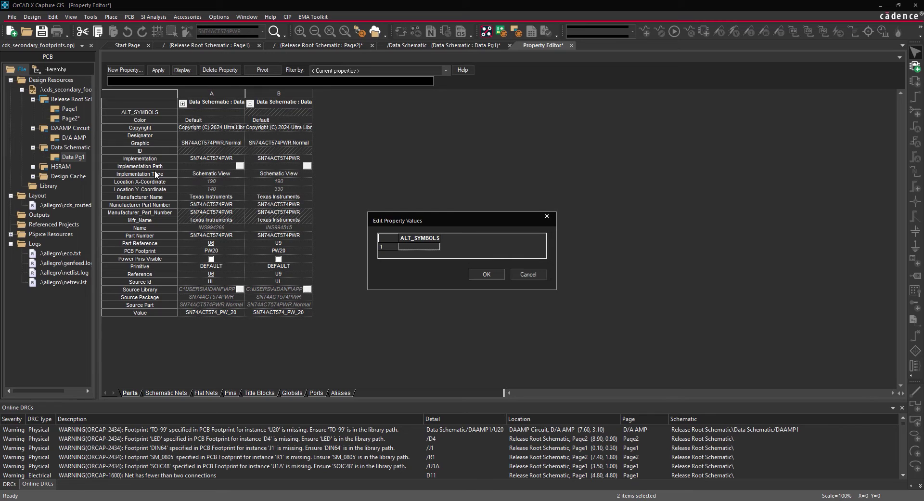
text(PW20-M;PW20-L)
key(Return)
click(478, 270)
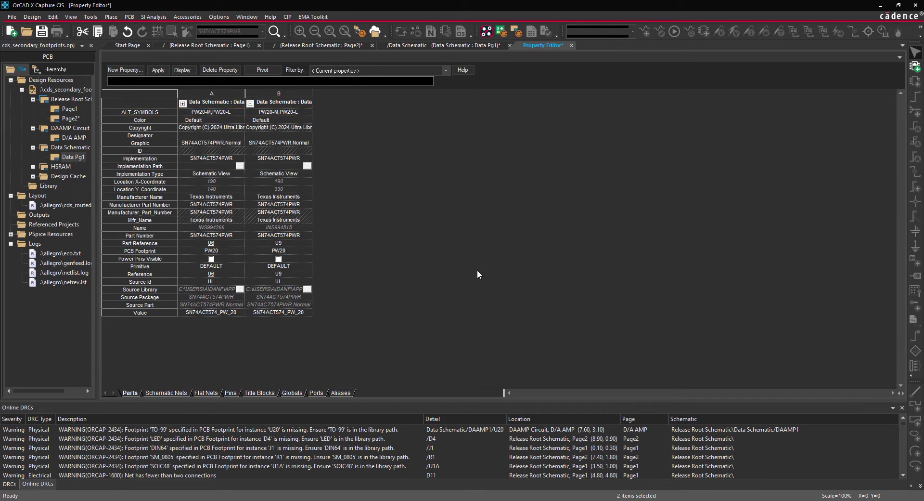
click(166, 69)
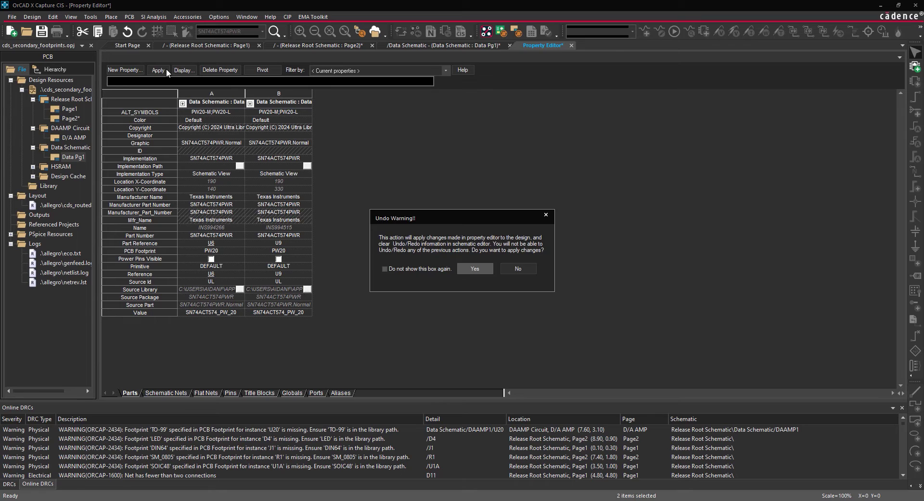
click(486, 264)
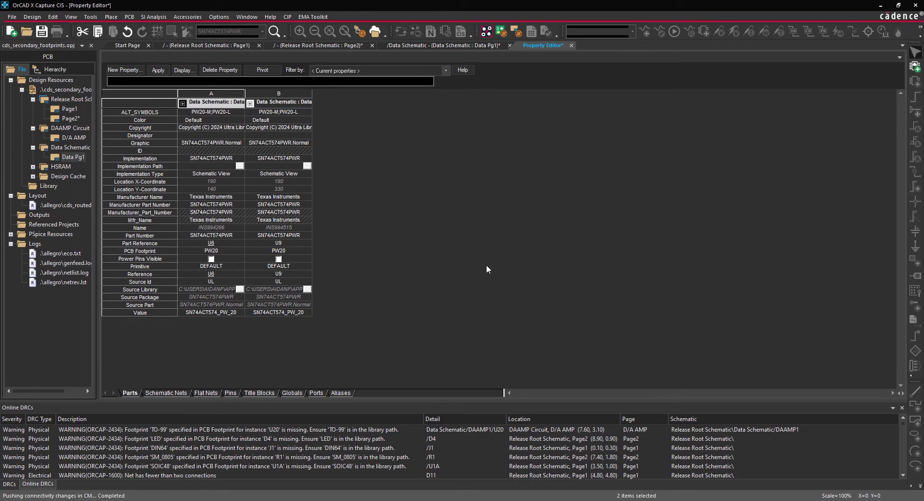
Close the Property Editor and save the project, confirming the changed design file.
click(572, 46)
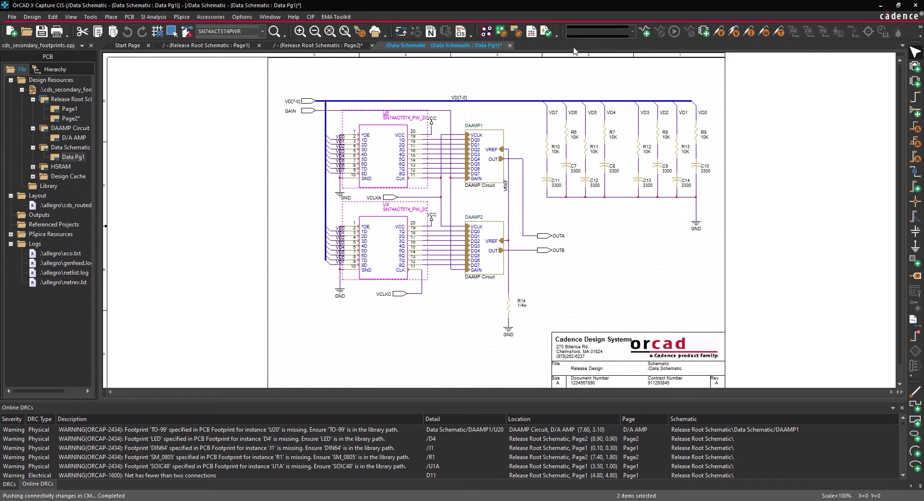
click(70, 92)
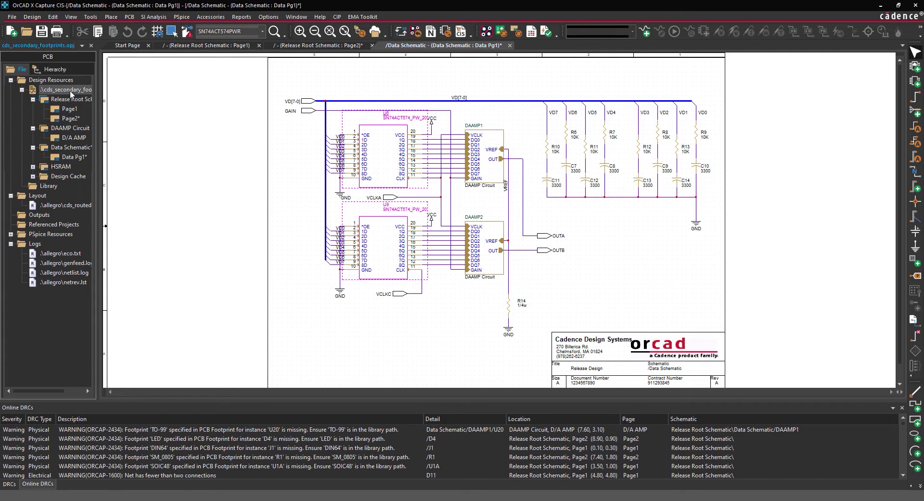
click(12, 17)
click(24, 69)
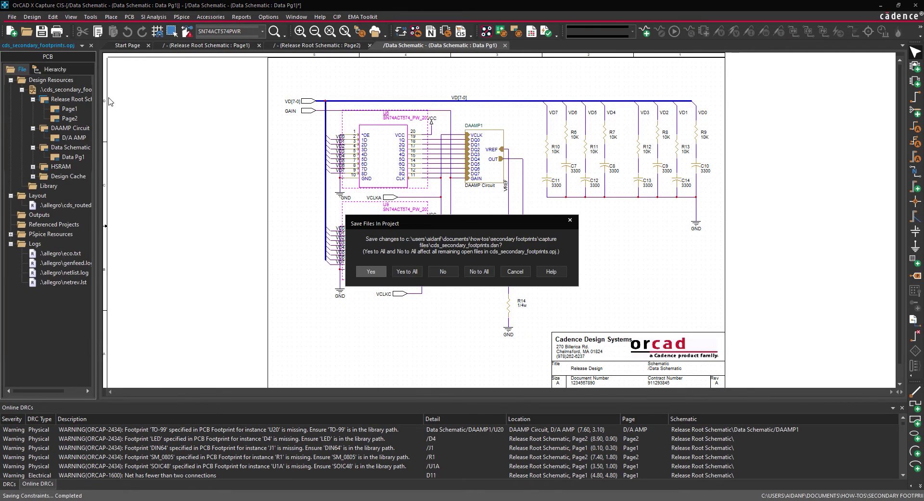
click(405, 273)
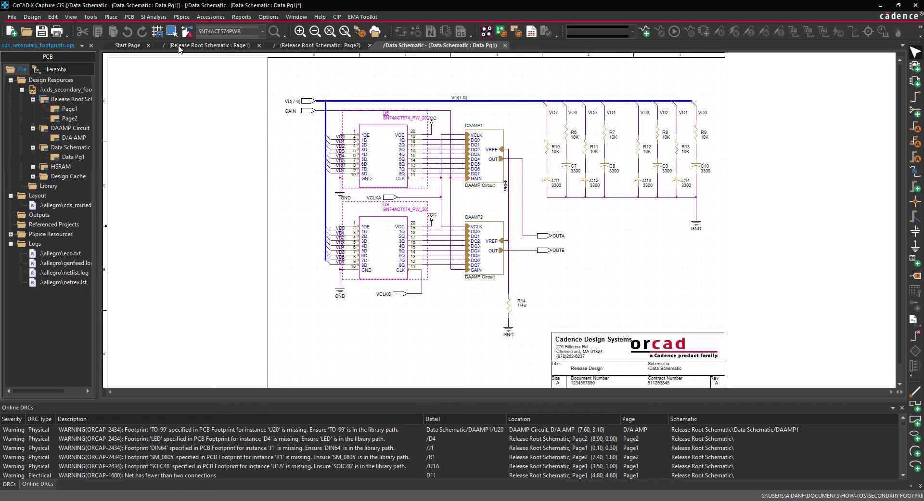
Run PCB > Update Layout and sync the new parts U6, U8 and U9 to the board.
click(129, 17)
click(135, 39)
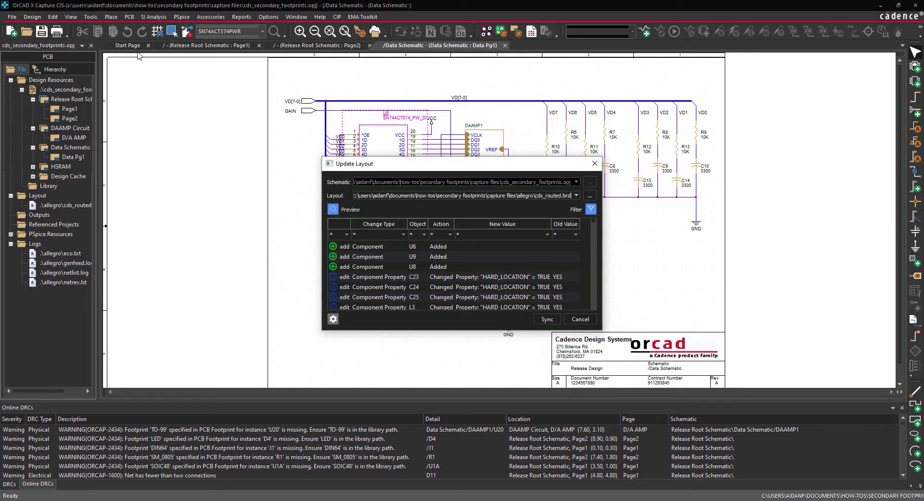
click(546, 319)
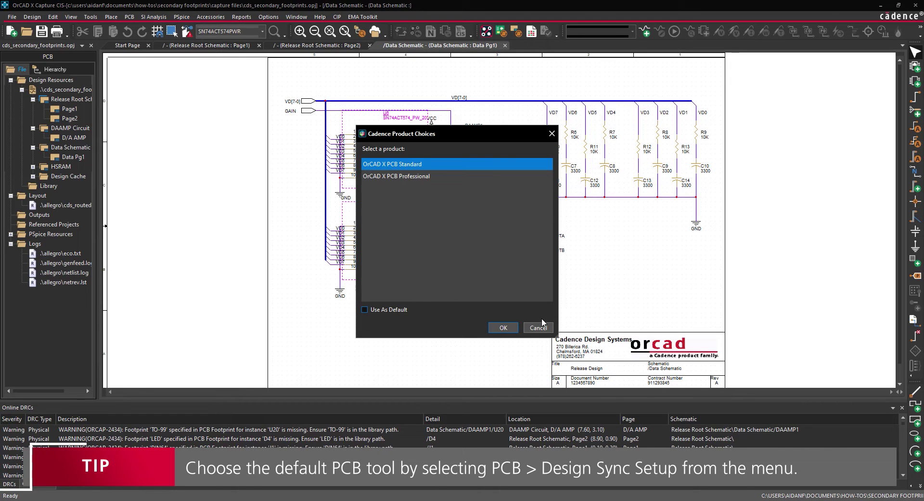
Open the updated board in OrCAD X PCB Professional and dismiss the difference report and netrev.lst.
click(454, 175)
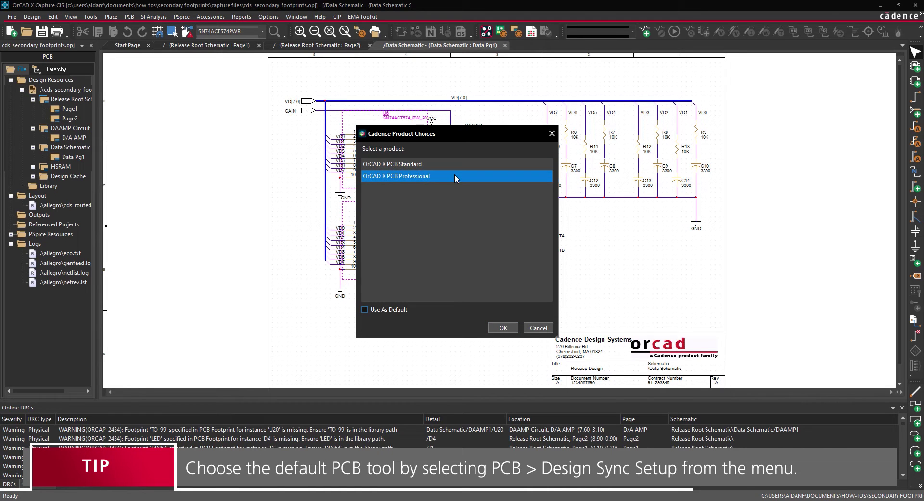
click(501, 327)
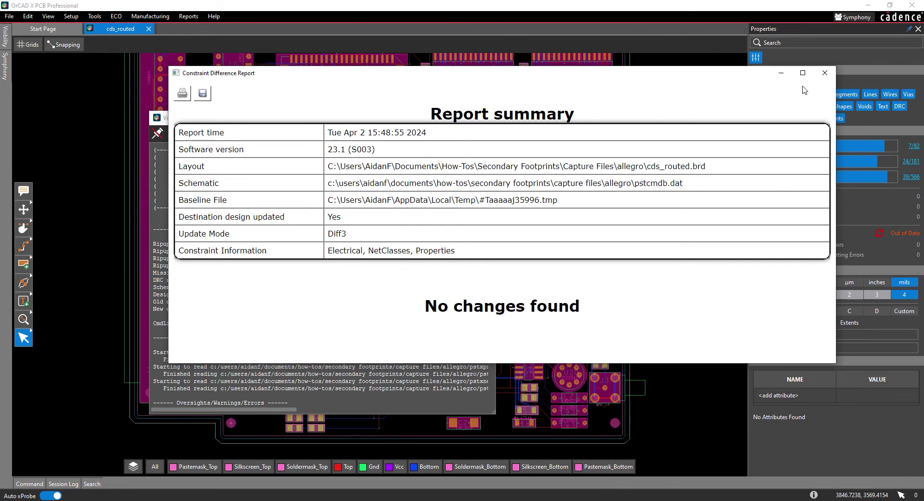
click(825, 73)
click(485, 118)
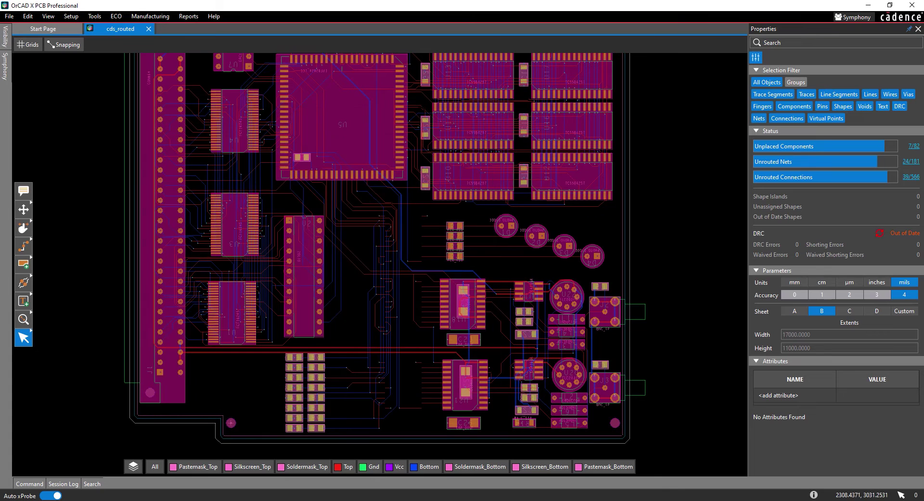
Save the board as cds_routed.brd, overwriting the existing file.
click(9, 16)
click(26, 80)
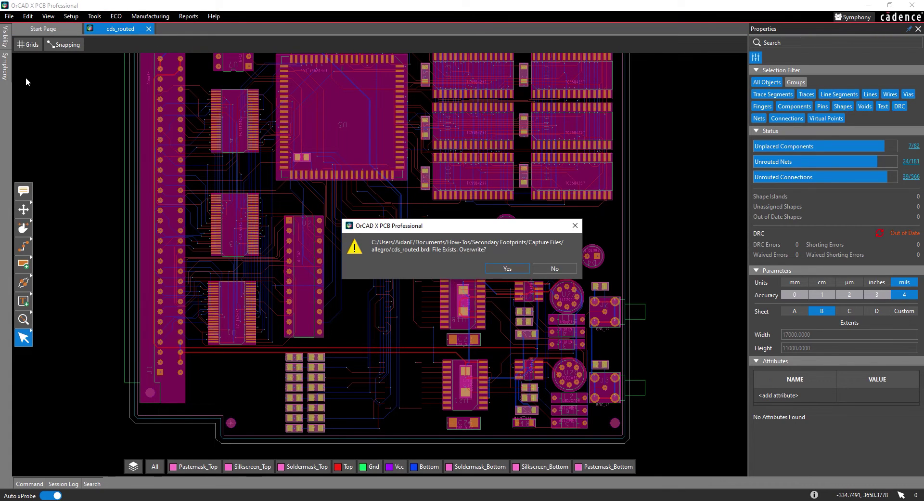
click(522, 269)
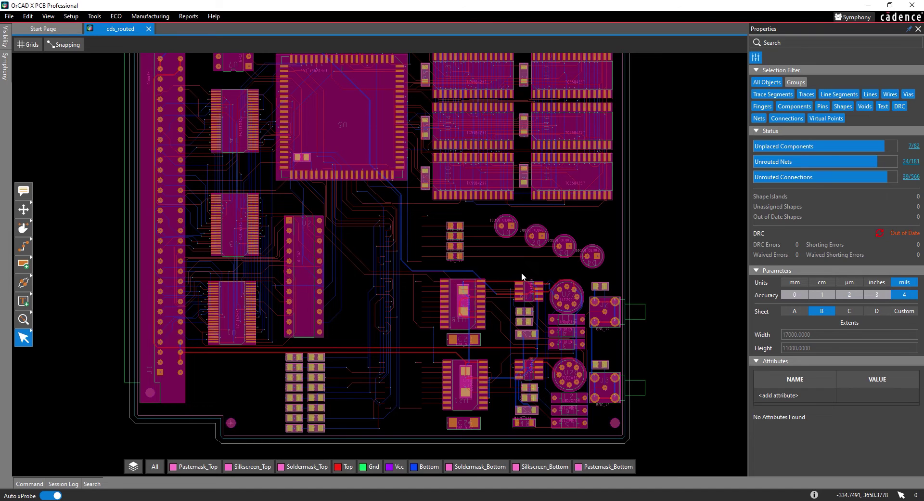
Use Place to list the 7 unplaced components and pick up U6 from the list.
mouse_move(24, 209)
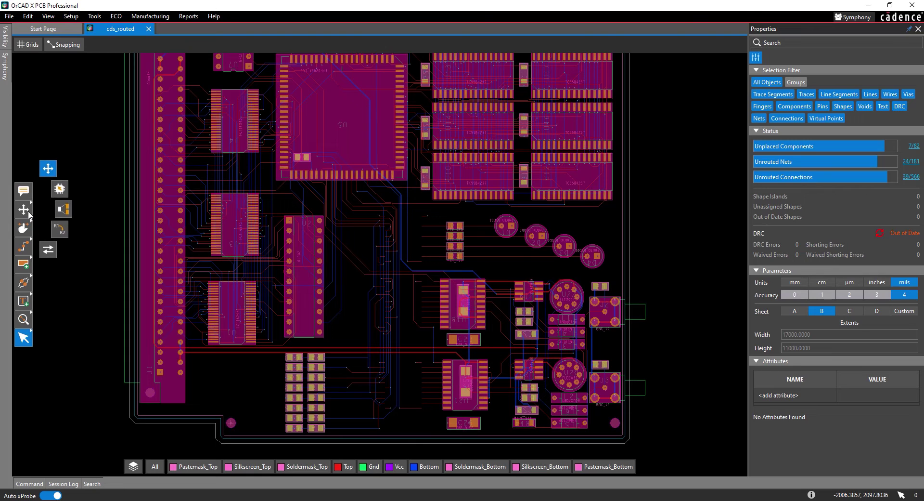
click(59, 189)
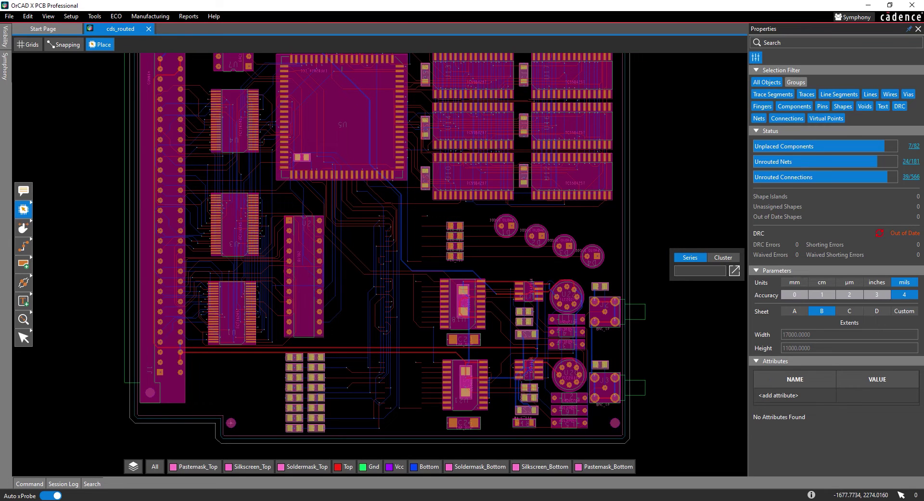
mouse_move(182, 206)
click(913, 147)
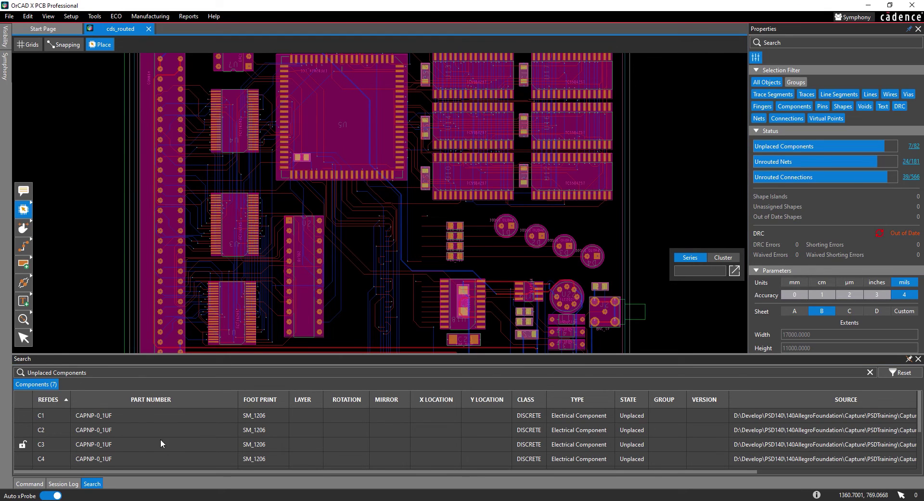
scroll(160, 438, down, 2)
click(68, 431)
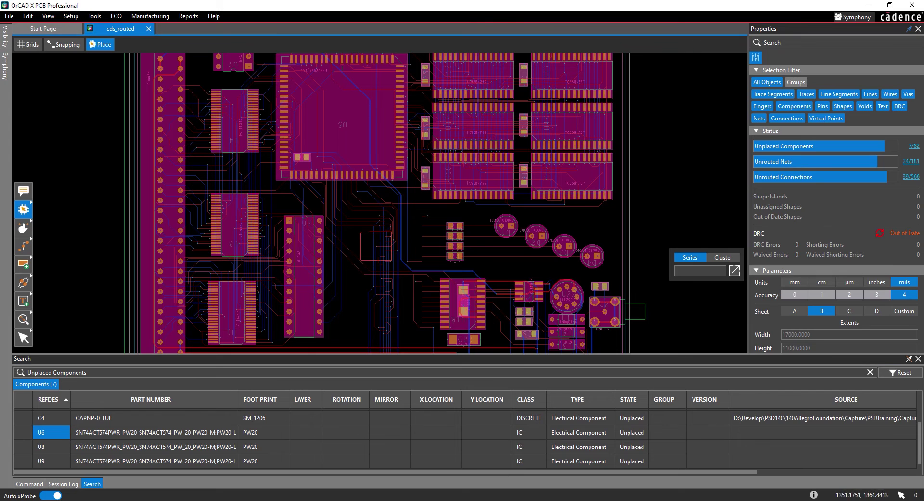
scroll(363, 226, up, 2)
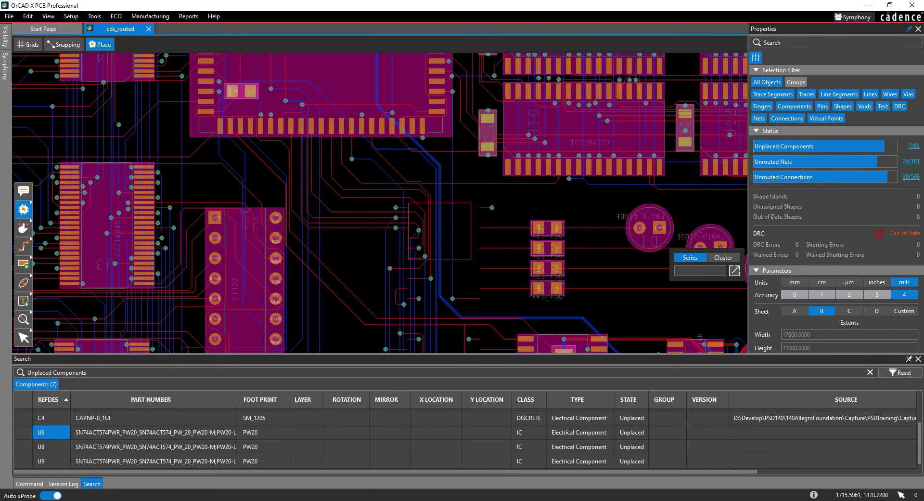
Drop U6 onto the board and finish placing.
click(446, 375)
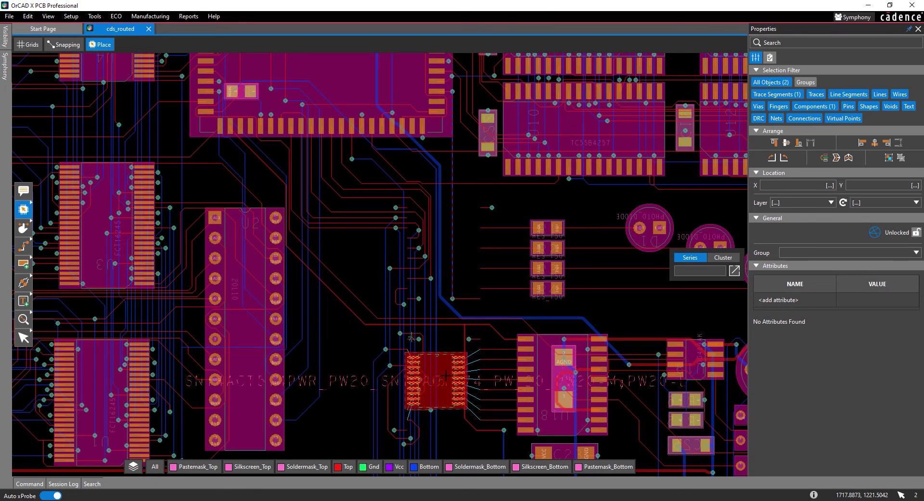
scroll(471, 474, up, 2)
key(Escape)
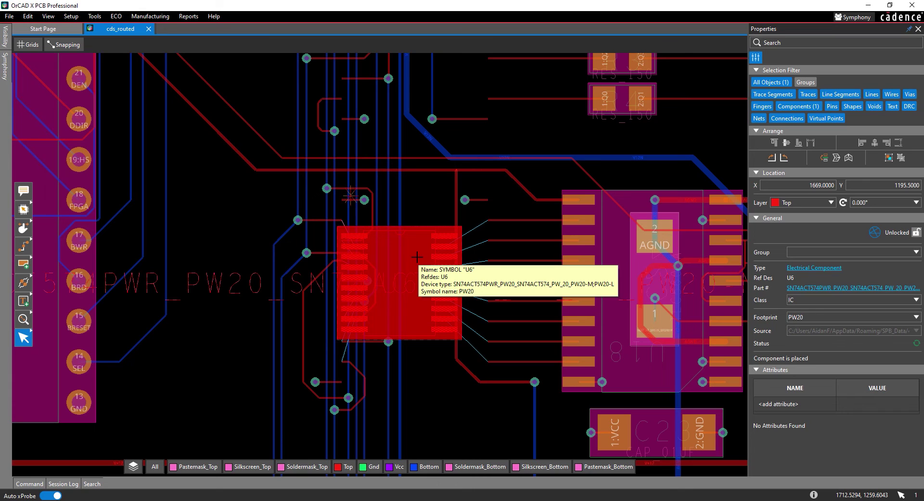
Switch U6's footprint in Properties to PW20-L, then to the alternate PW20-M.
click(417, 257)
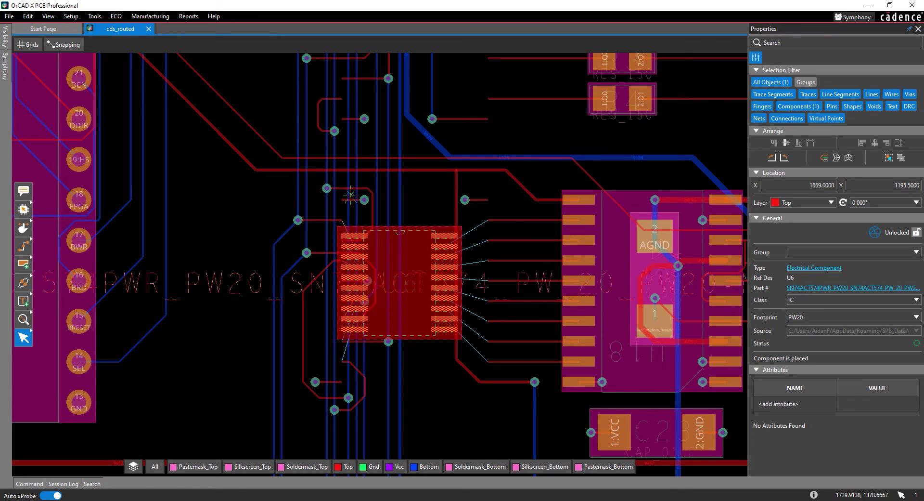
click(856, 319)
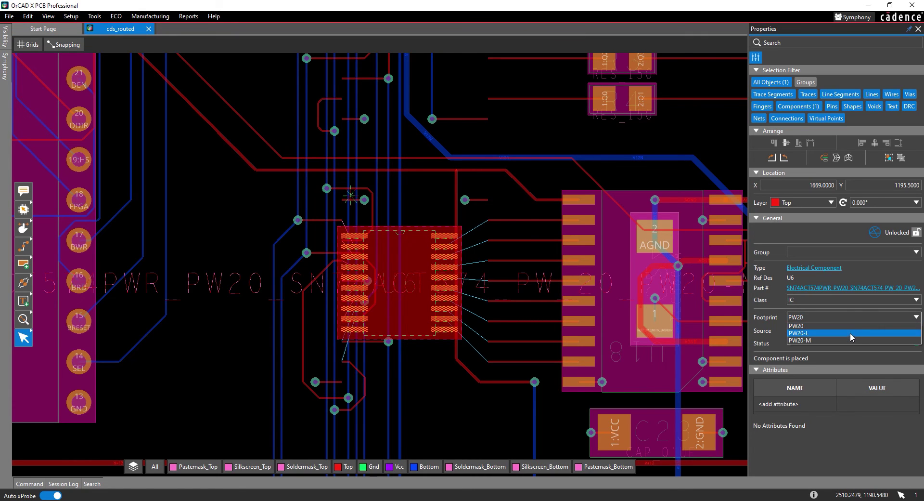
click(850, 334)
click(842, 317)
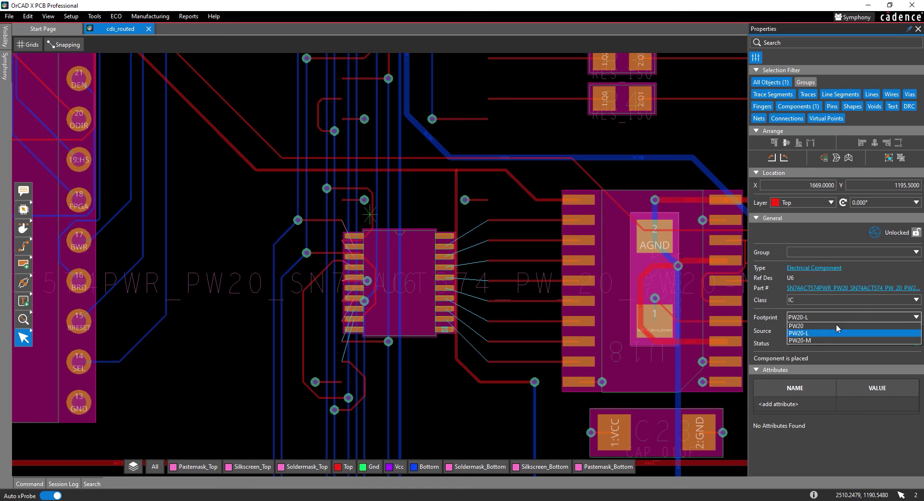
click(824, 340)
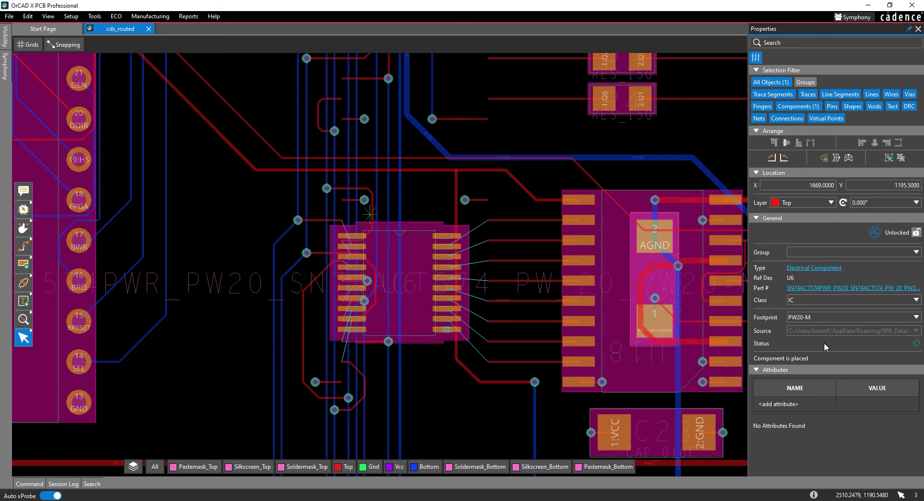